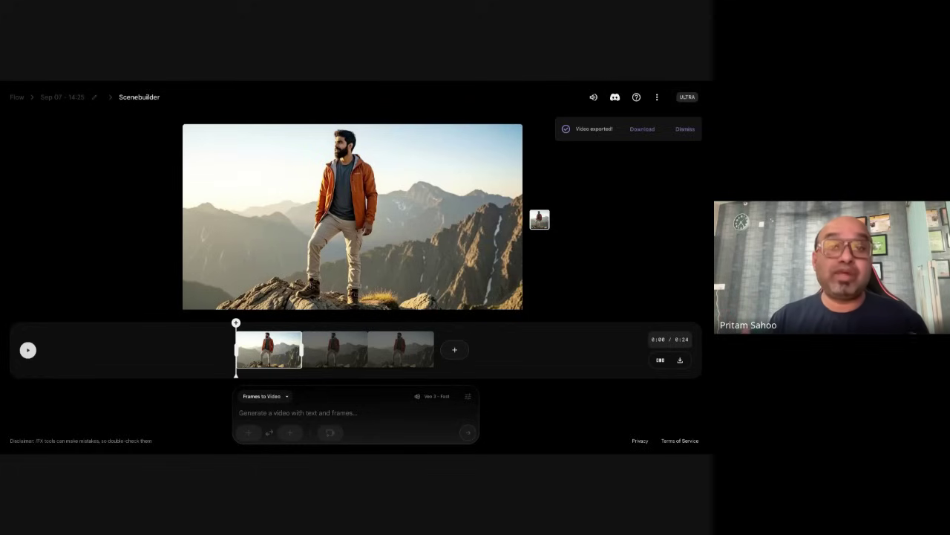
Play back the film, then copy Gemini's Veo 3 prompt of Rohan on a mountain cliff
{"action": "key", "text": "space"}
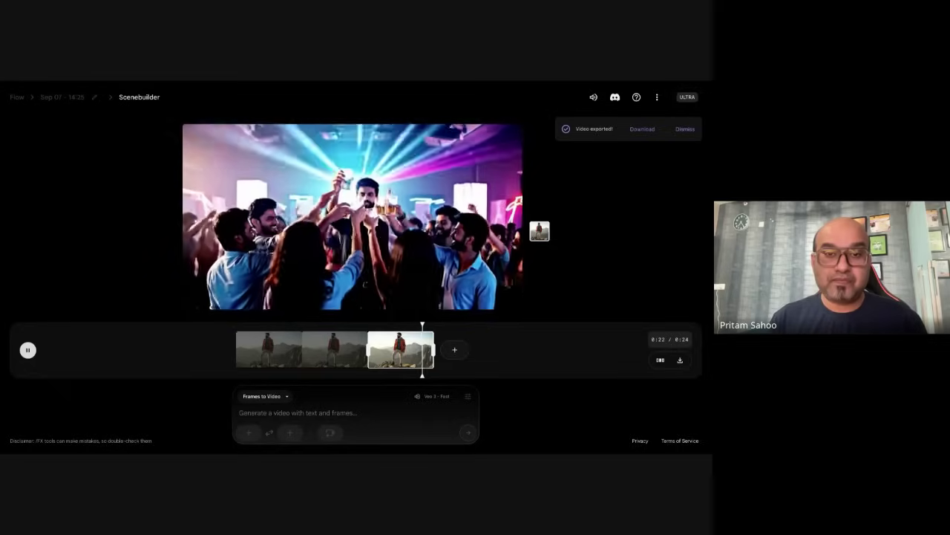
{"action": "left_click", "coordinate": [28, 350]}
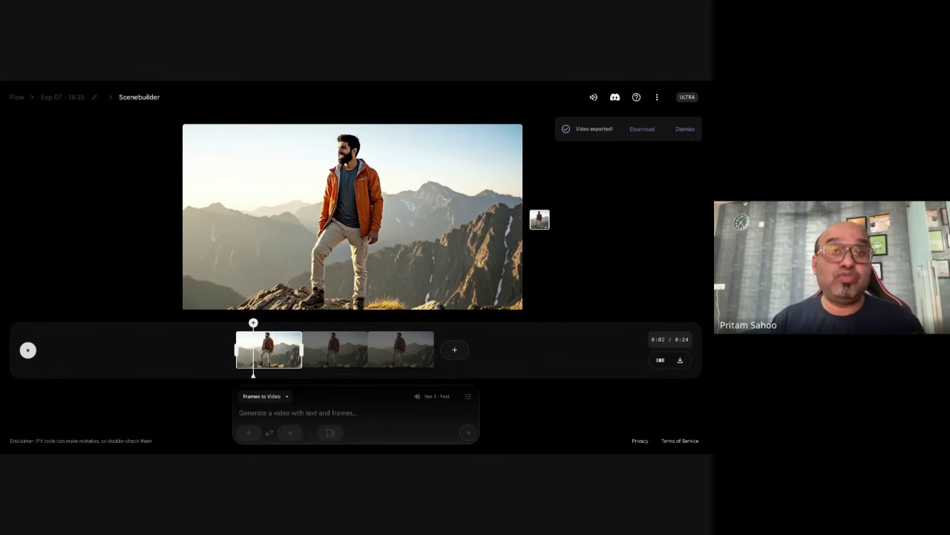
{"action": "key", "text": "alt+Tab"}
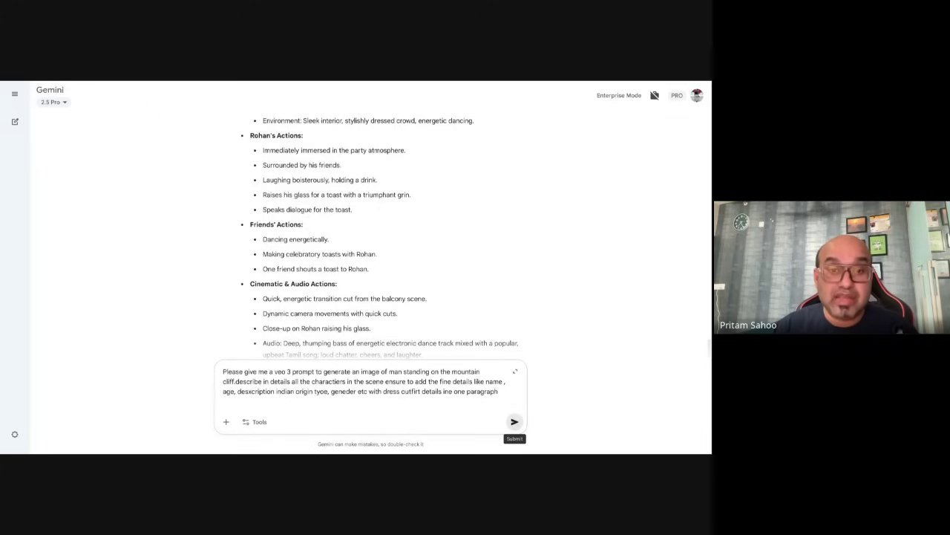
{"action": "left_click", "coordinate": [515, 422]}
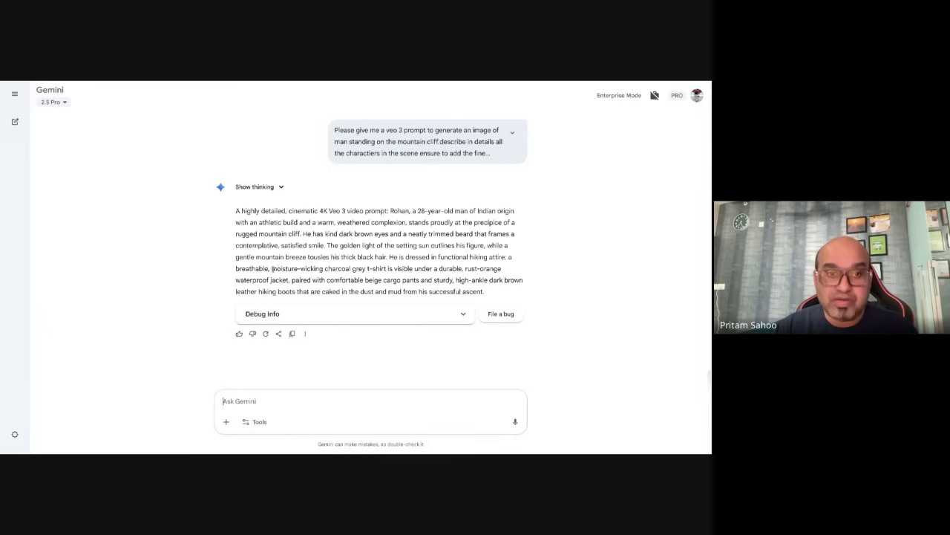
{"action": "left_click_drag", "start_coordinate": [237, 210], "coordinate": [484, 292]}
{"action": "key", "text": "ctrl+c"}
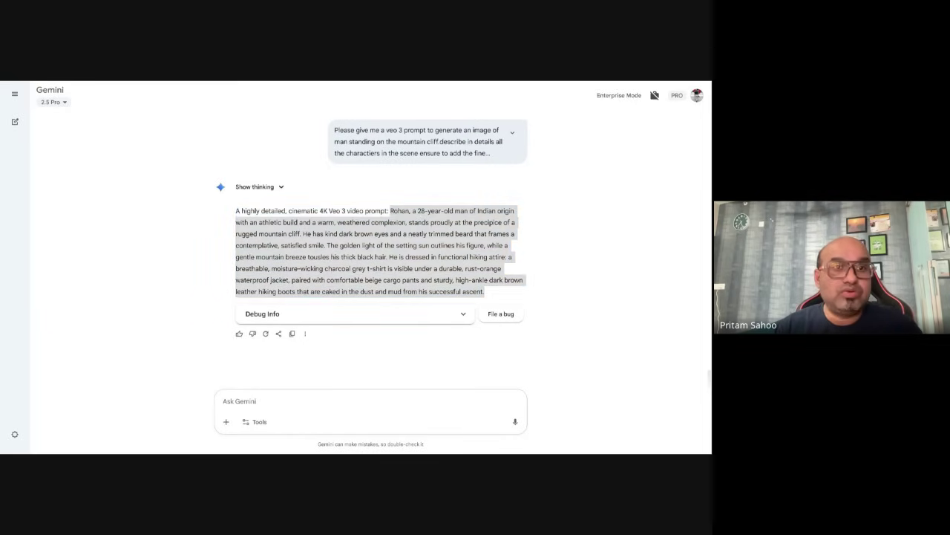
{"action": "key", "text": "alt+Tab"}
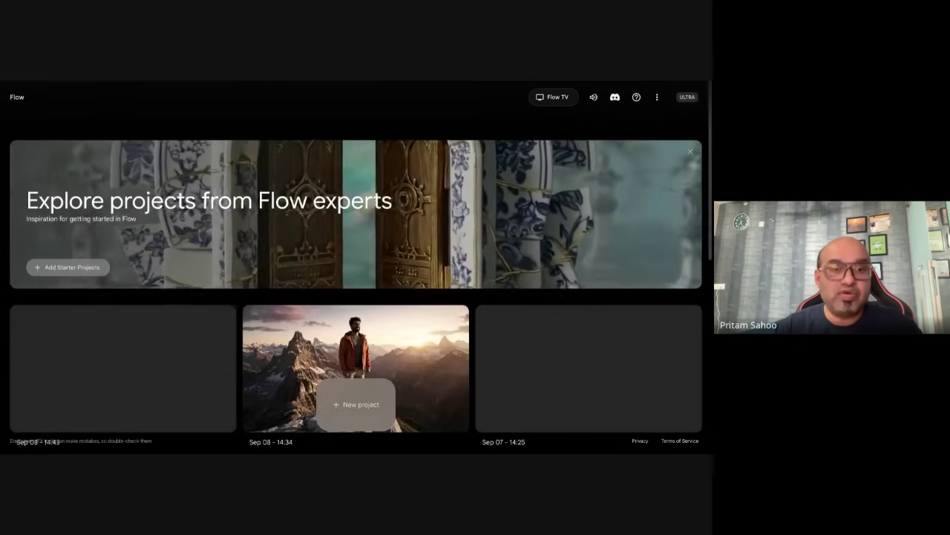
Start a new Frames to Video project with the Rohan cliff prompt pasted in
{"action": "left_click", "coordinate": [335, 394]}
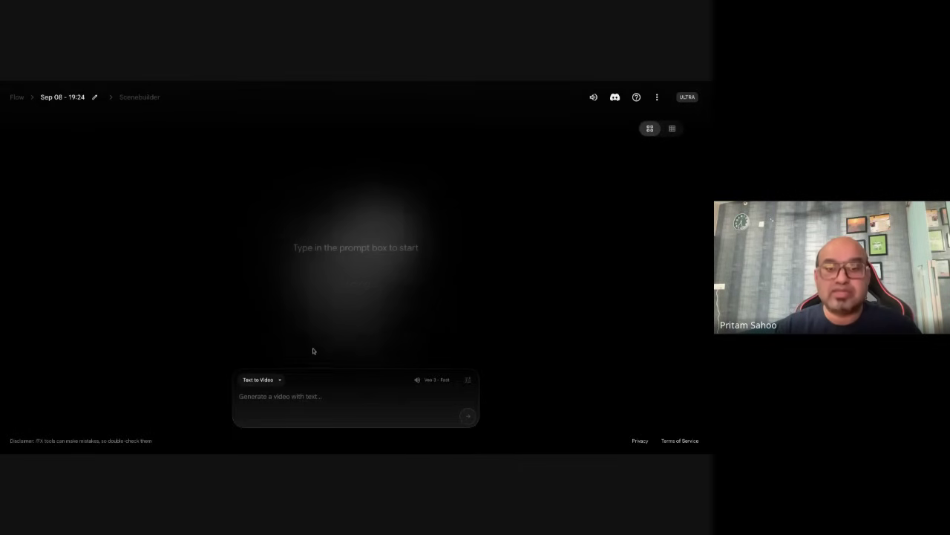
{"action": "left_click", "coordinate": [280, 380]}
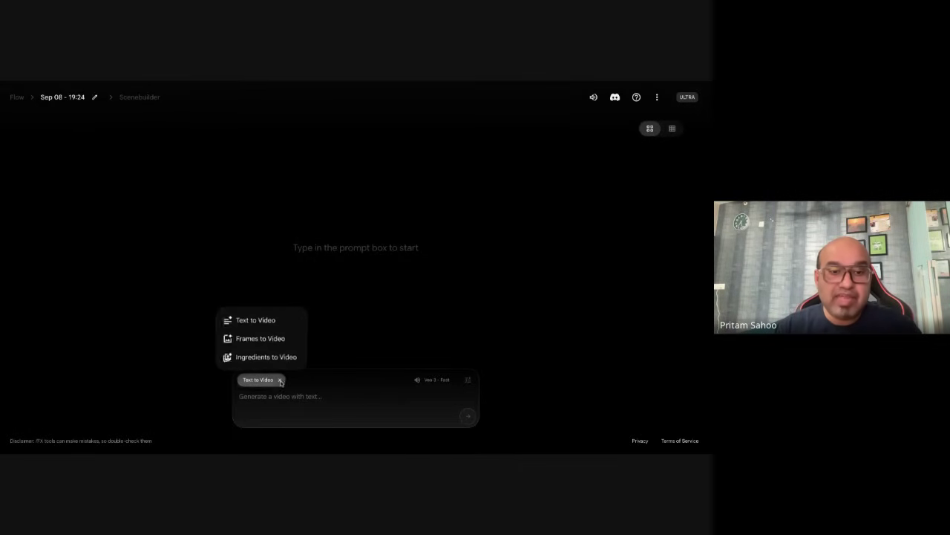
{"action": "left_click", "coordinate": [284, 342]}
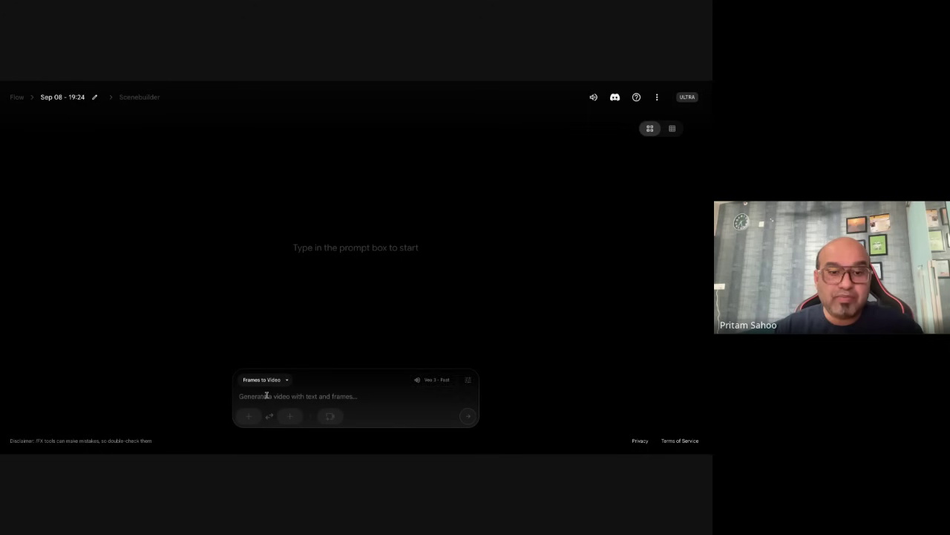
{"action": "key", "text": "ctrl+v"}
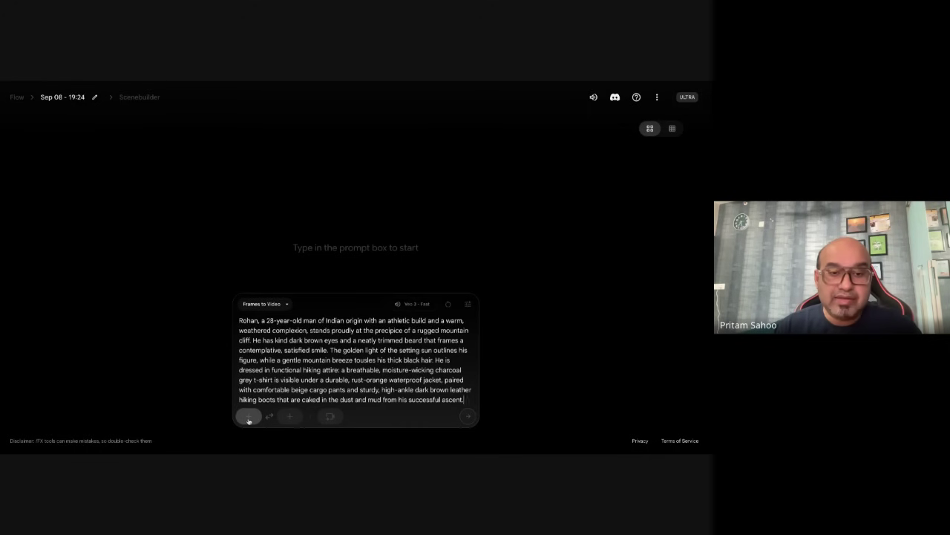
Generate a mountain cliff image and use it as the starting frame
{"action": "left_click", "coordinate": [248, 418]}
{"action": "left_click", "coordinate": [196, 136]}
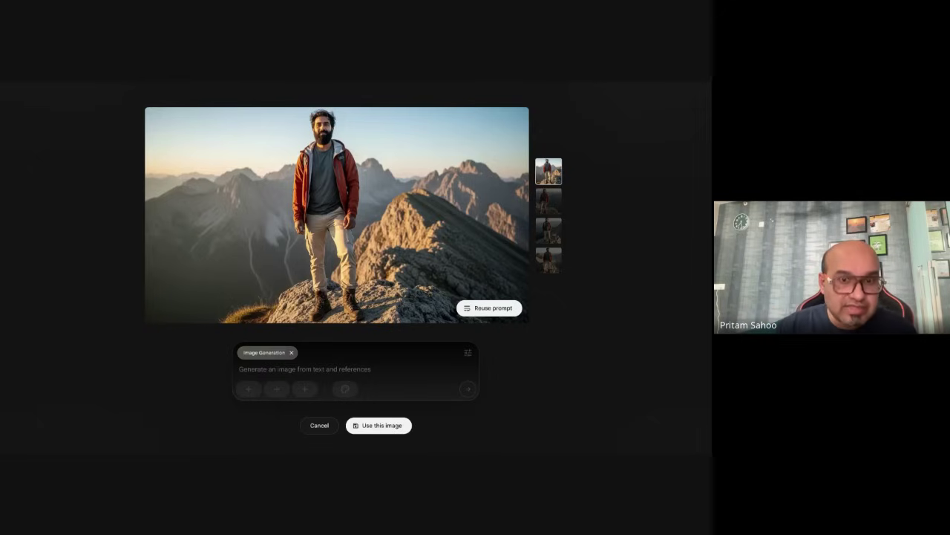
{"action": "left_click", "coordinate": [377, 426]}
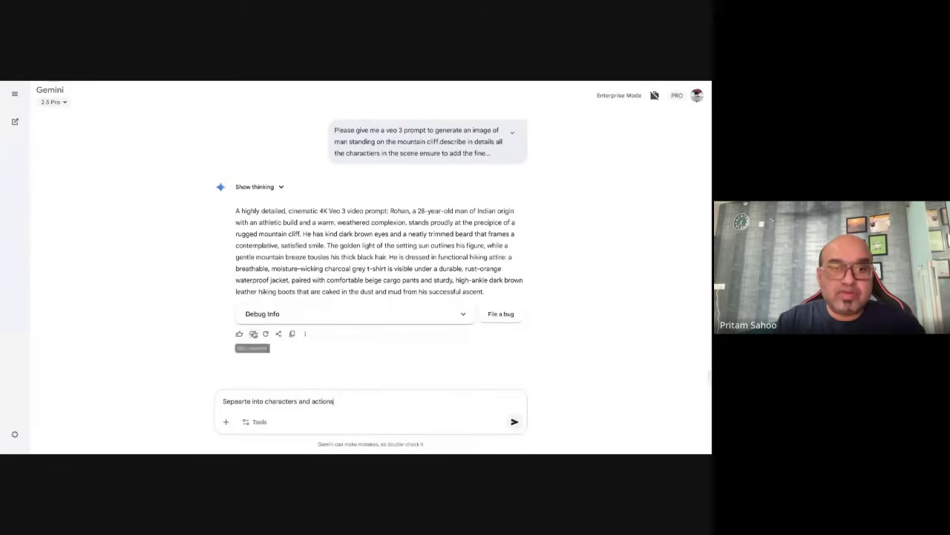
Have Gemini split the Rohan prompt into Characters and Actions, and copy the reply
{"action": "key", "text": "ctrl+Tab"}
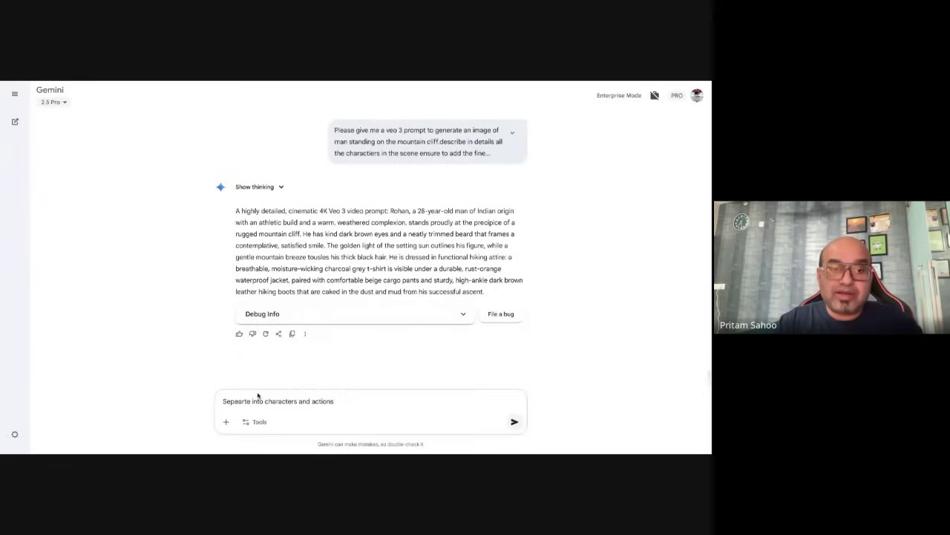
{"action": "left_click", "coordinate": [514, 423]}
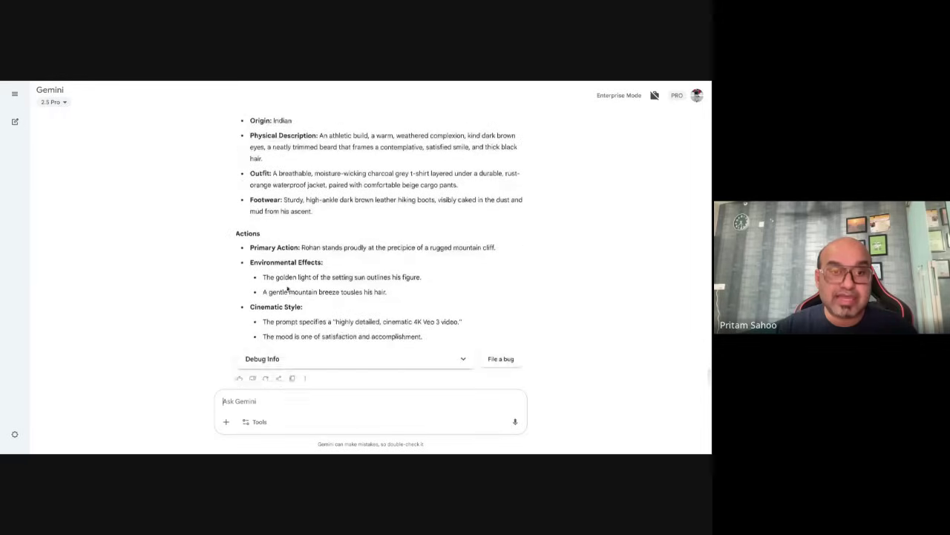
{"action": "scroll", "coordinate": [288, 289], "scroll_direction": "up", "scroll_amount": 3}
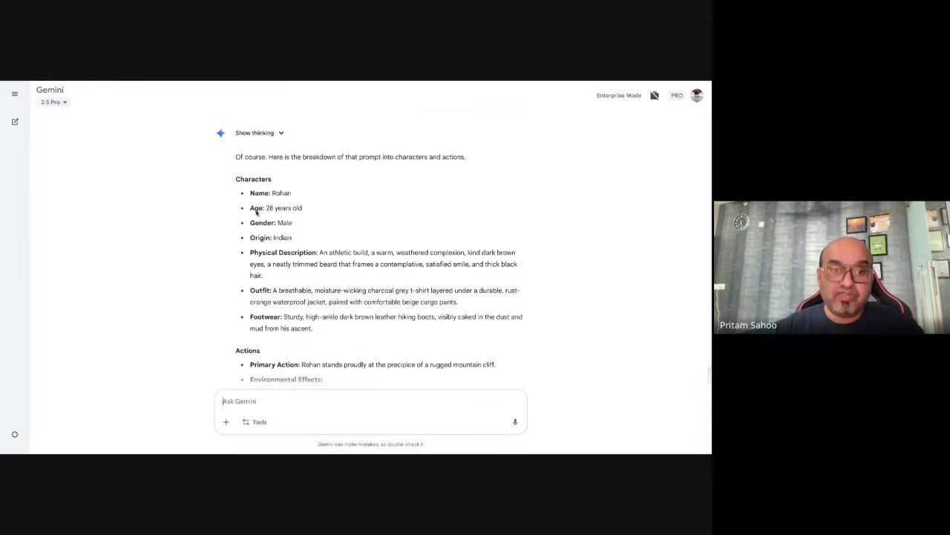
{"action": "left_click_drag", "start_coordinate": [236, 179], "coordinate": [435, 328]}
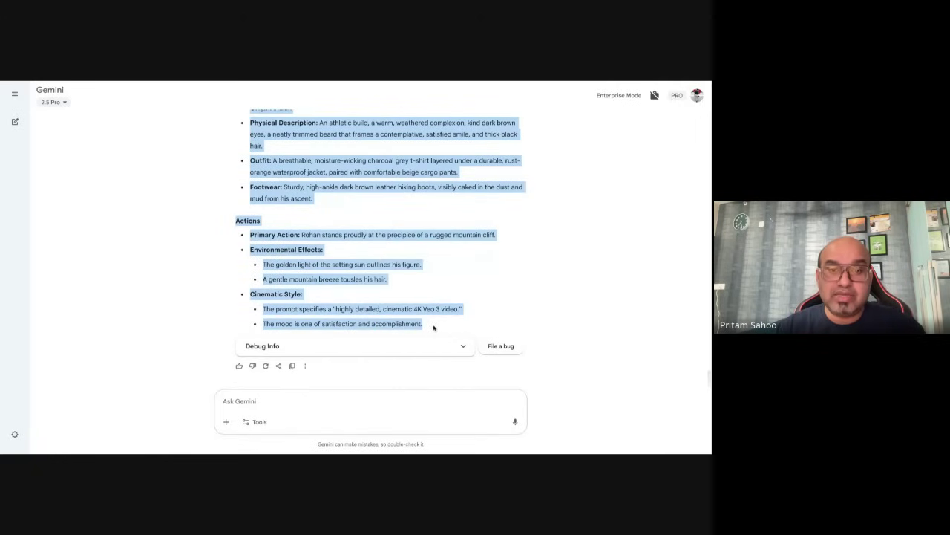
{"action": "left_click", "coordinate": [411, 77]}
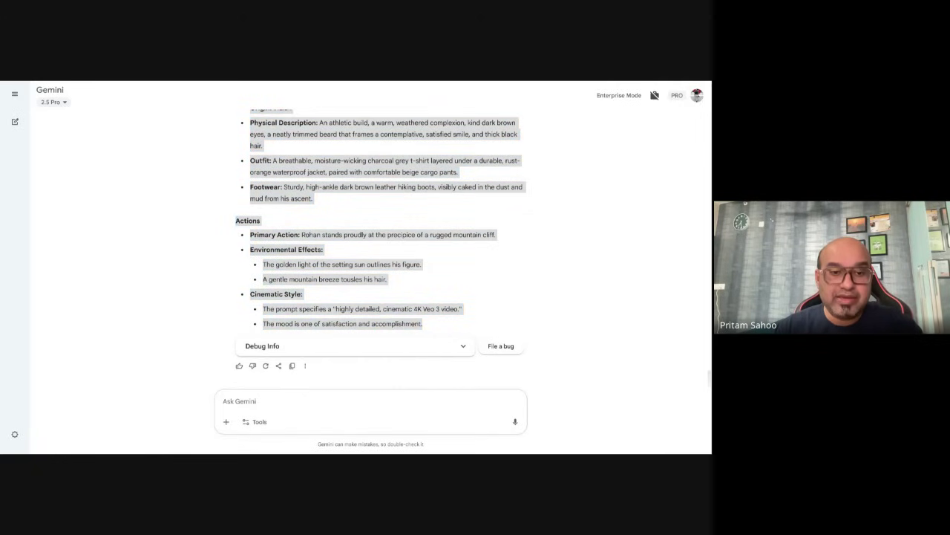
Paste the Characters and Actions prompt, add the happy 'I have made it' ending, and generate
{"action": "key", "text": "alt+Tab"}
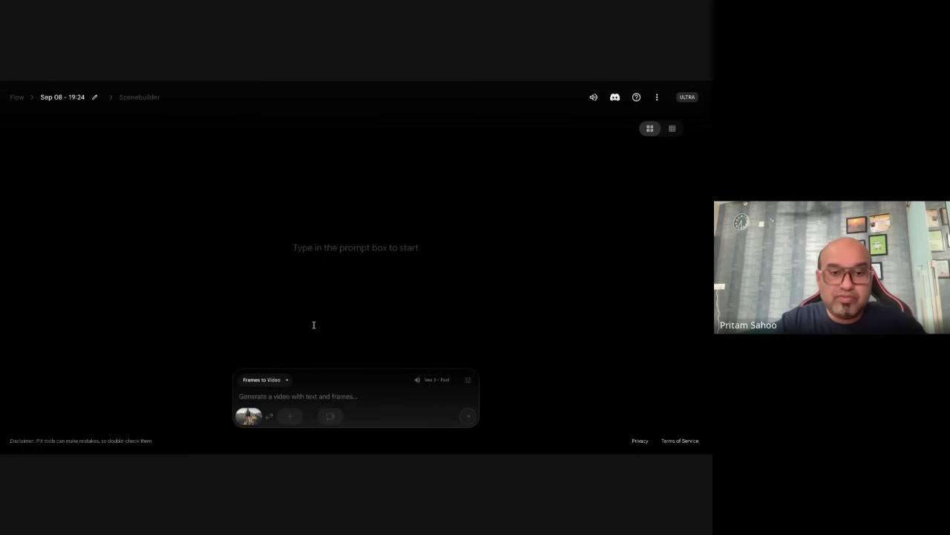
{"action": "key", "text": "ctrl+v"}
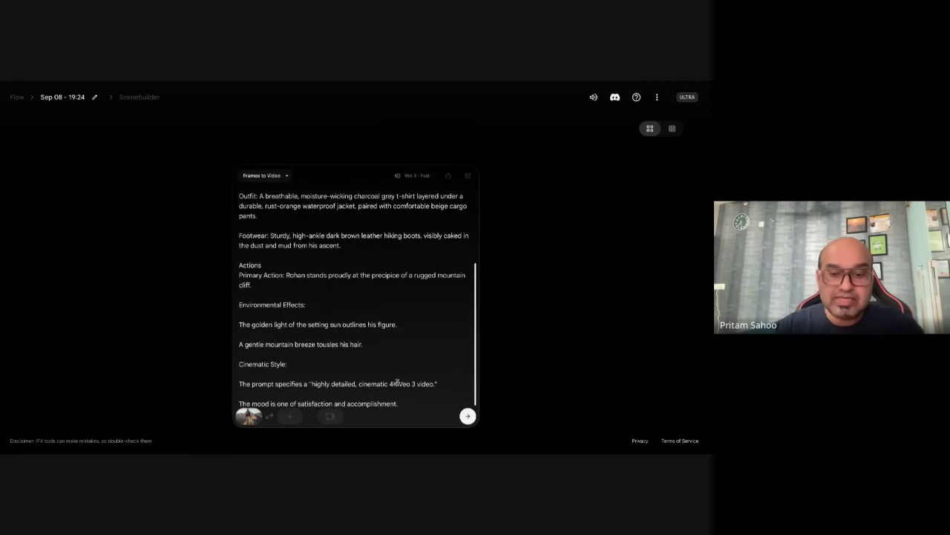
{"action": "type", "text": "Perso"}
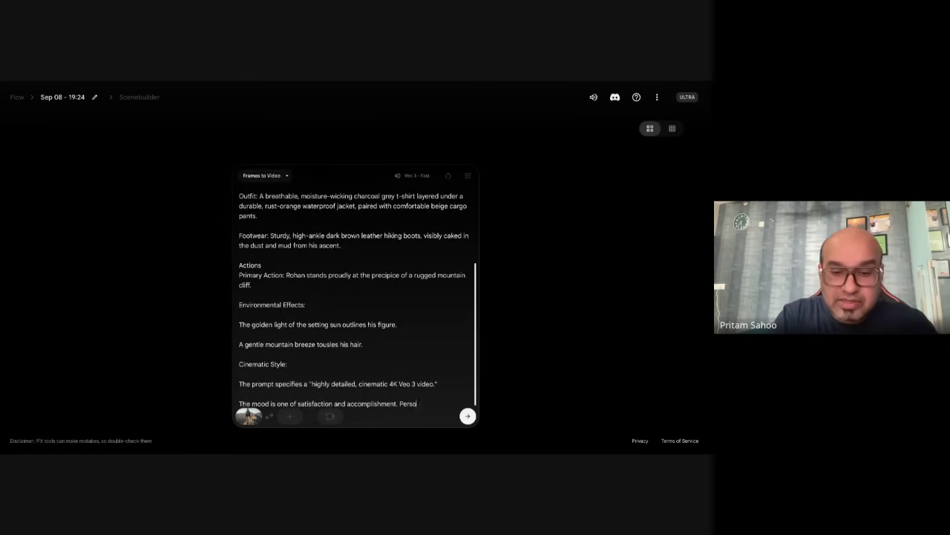
{"action": "type", "text": "n should h"}
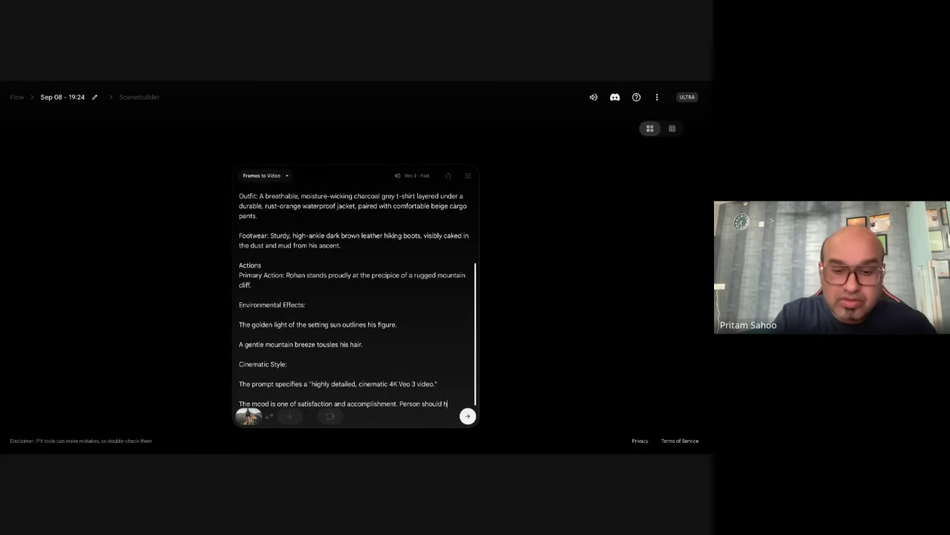
{"action": "type", "text": "appily at th"}
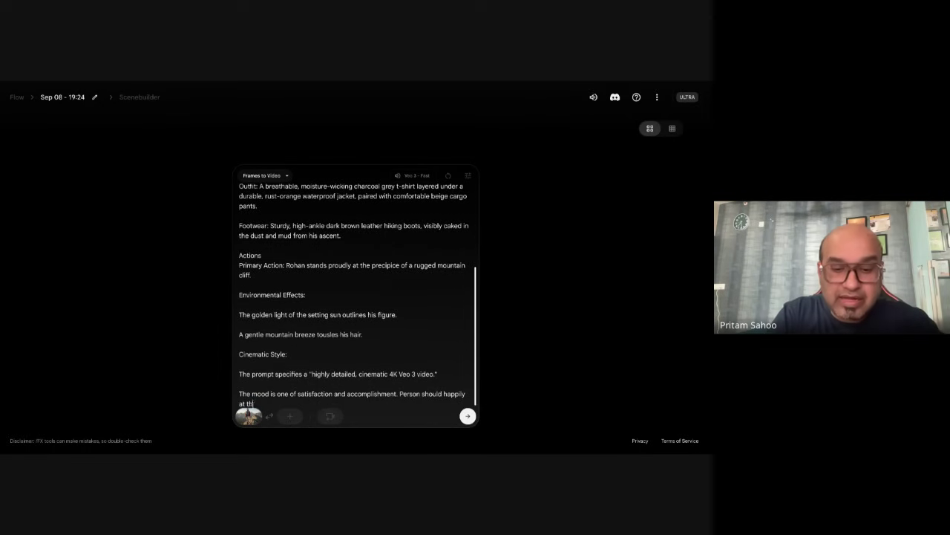
{"action": "type", "text": "e end of the video \"I have made it\""}
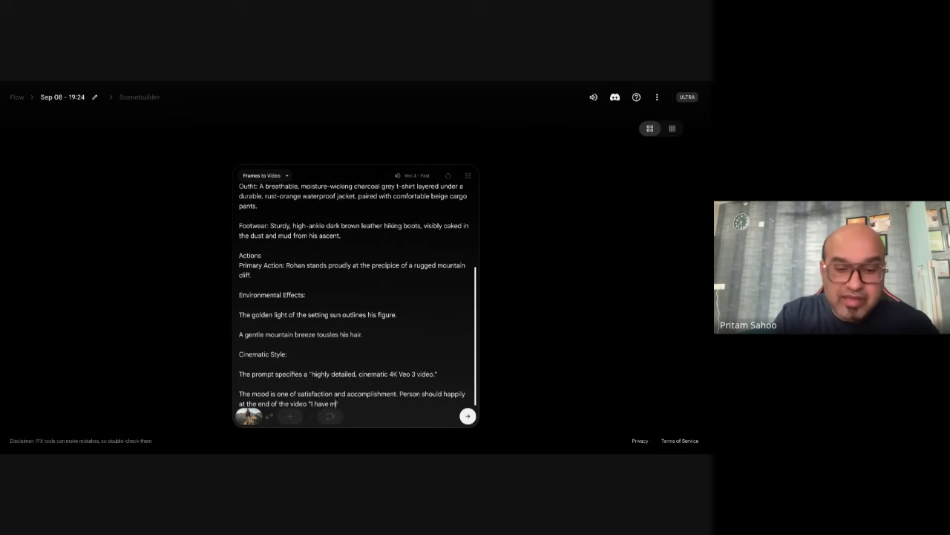
{"action": "type", "text": " successfully"}
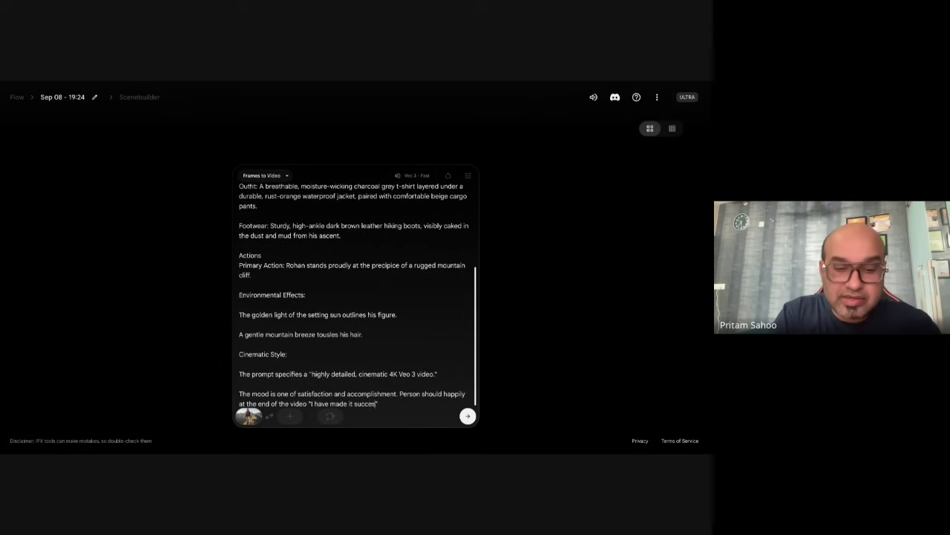
{"action": "key", "text": "Return"}
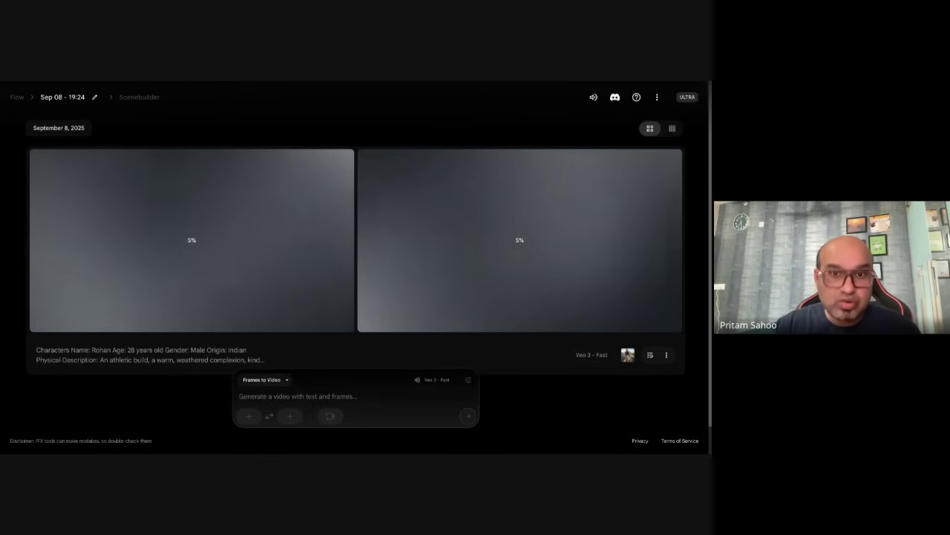
Check the prompt settings: Veo 3 - Fast model and 2 outputs per prompt
{"action": "left_click", "coordinate": [446, 381]}
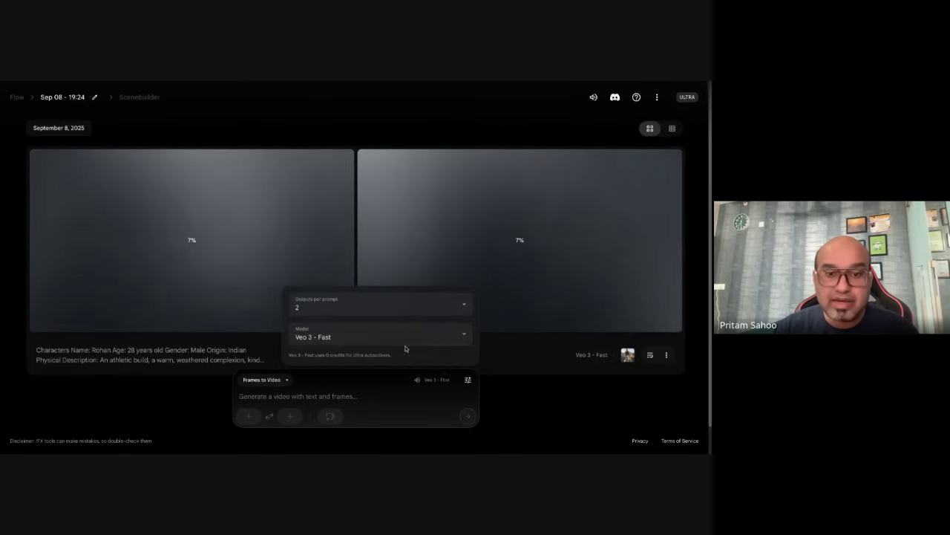
{"action": "left_click", "coordinate": [395, 337]}
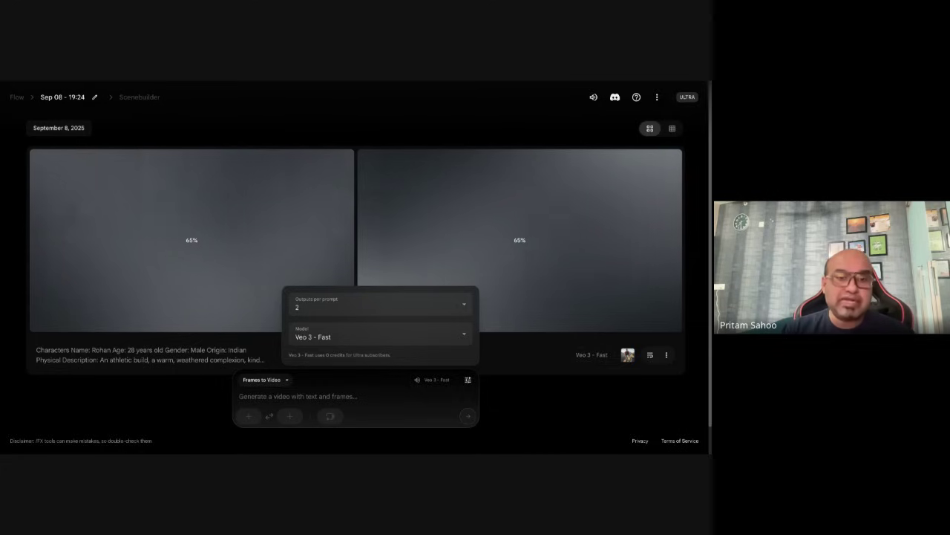
{"action": "left_click", "coordinate": [386, 306]}
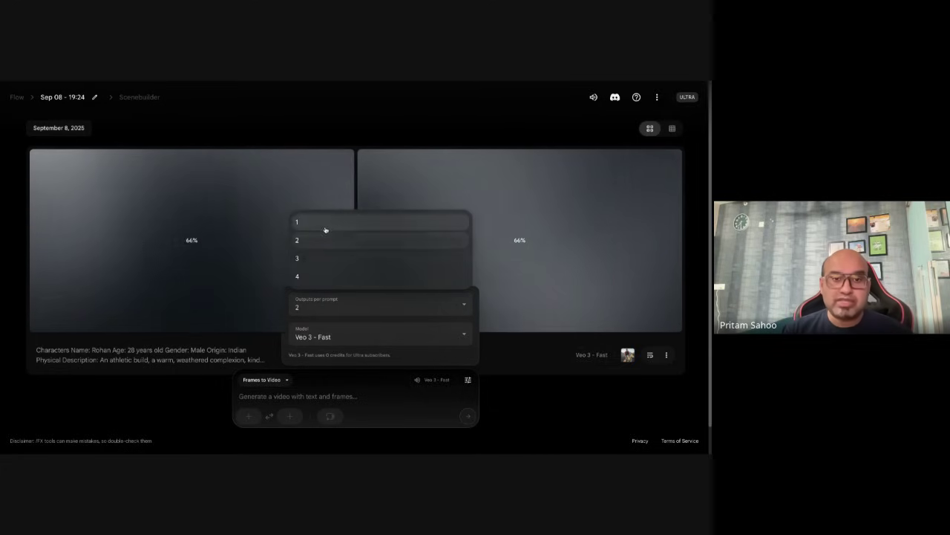
{"action": "left_click", "coordinate": [368, 372]}
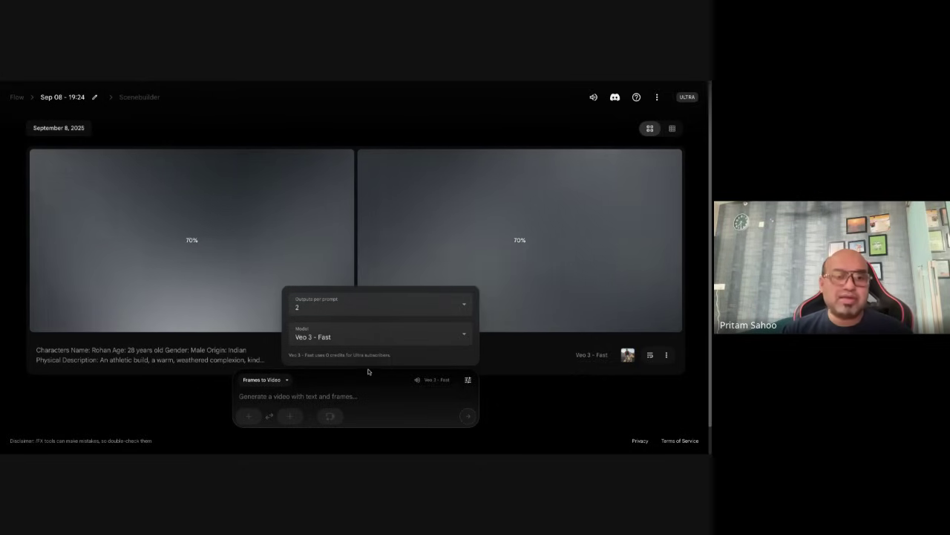
{"action": "left_click", "coordinate": [360, 306]}
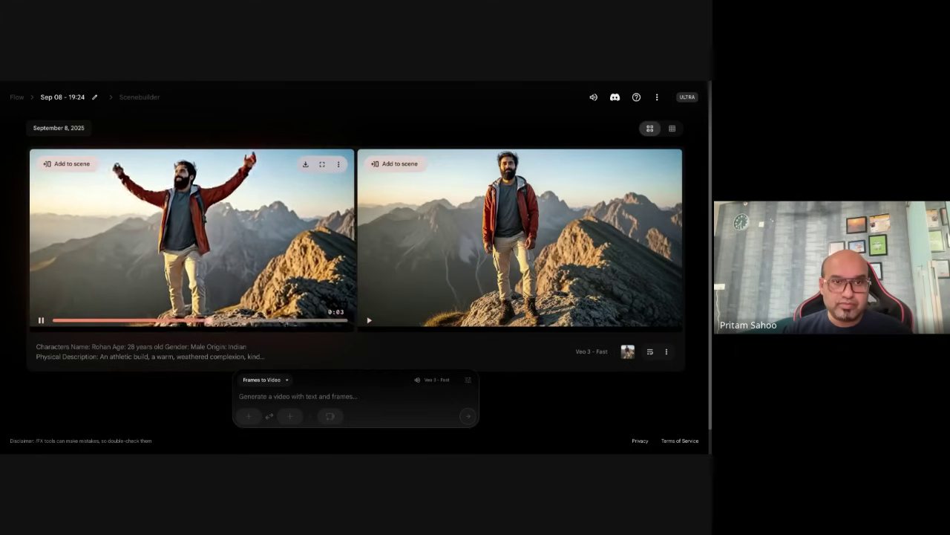
Preview the right-hand mountain clip and add it to the scene
{"action": "left_click", "coordinate": [370, 321]}
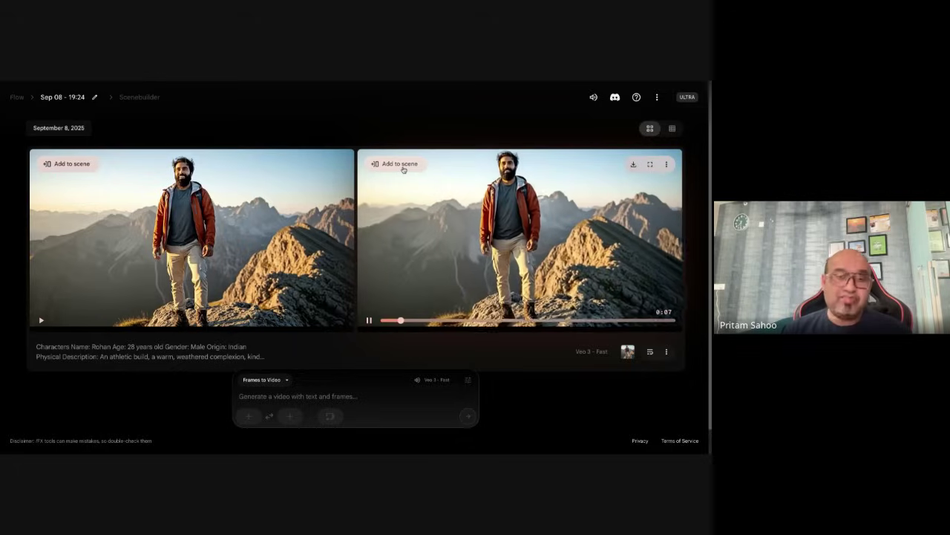
{"action": "left_click", "coordinate": [403, 168]}
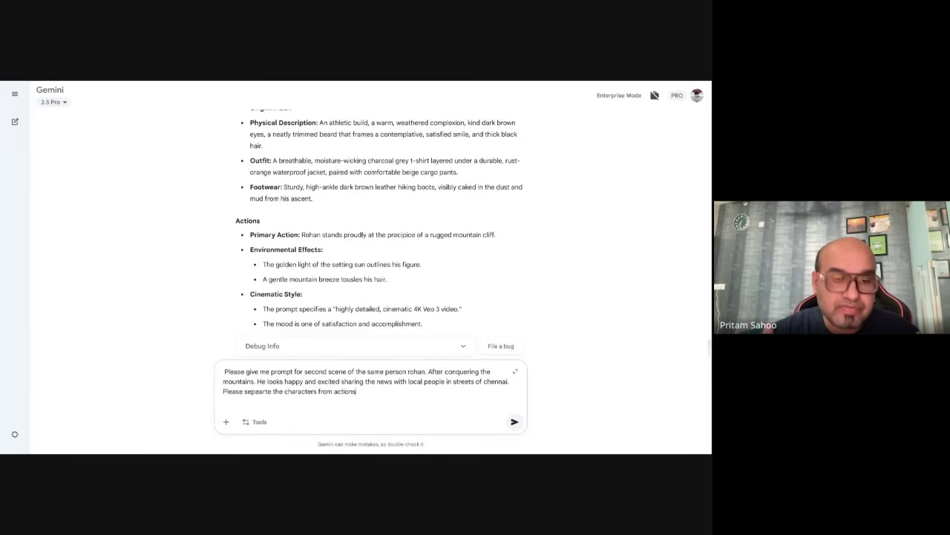
Send the second-scene request and copy the Chennai market and balcony-call prompt text
{"action": "key", "text": "Return"}
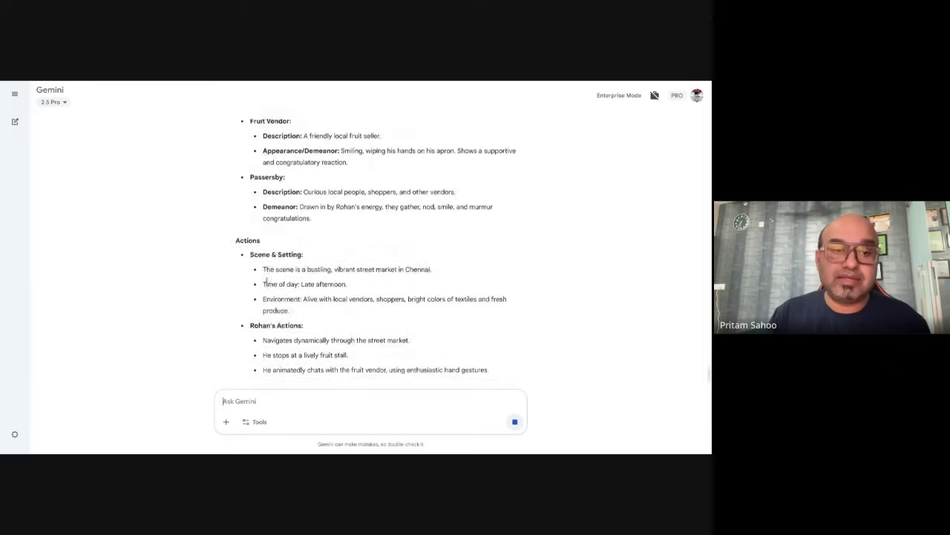
{"action": "scroll", "coordinate": [256, 254], "scroll_direction": "up", "scroll_amount": 10}
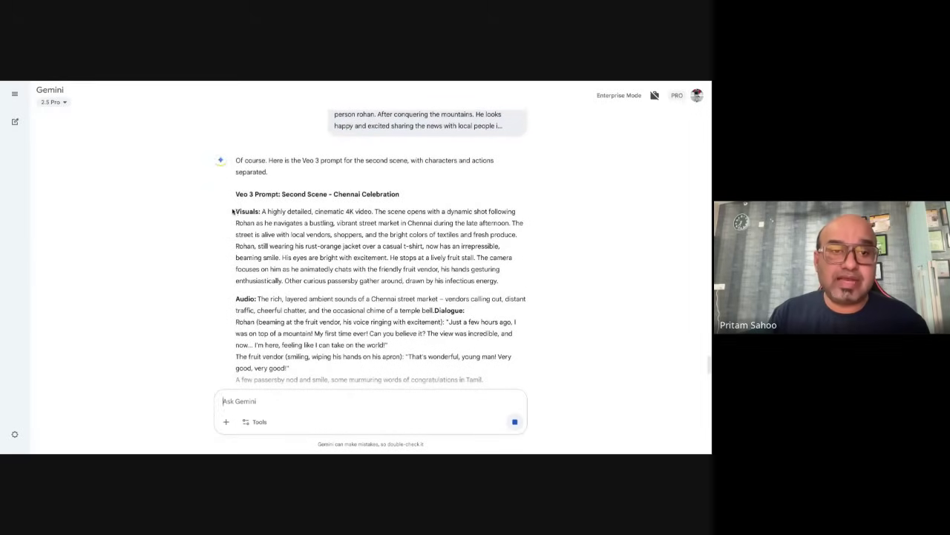
{"action": "left_click_drag", "start_coordinate": [236, 212], "coordinate": [312, 380]}
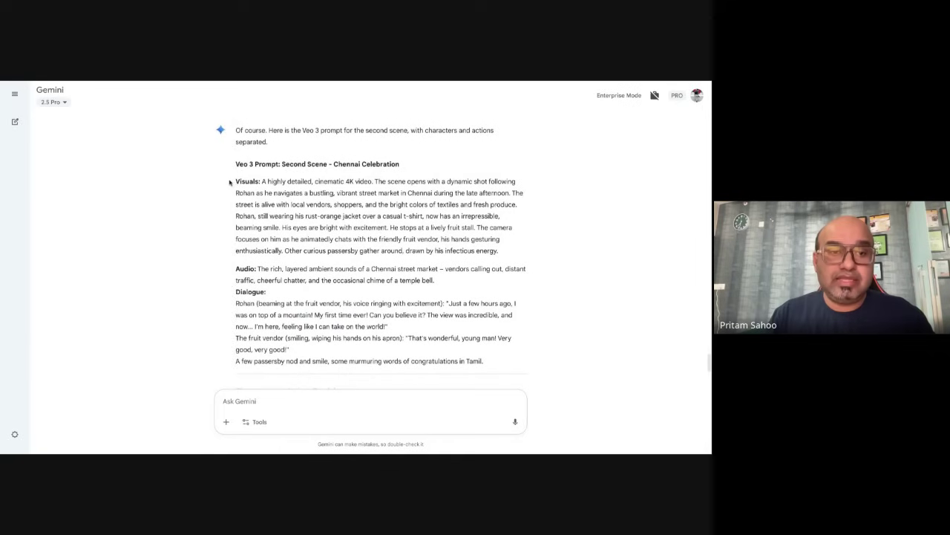
{"action": "left_click_drag", "start_coordinate": [231, 184], "coordinate": [431, 318]}
{"action": "scroll", "coordinate": [227, 157], "scroll_direction": "down", "scroll_amount": 10}
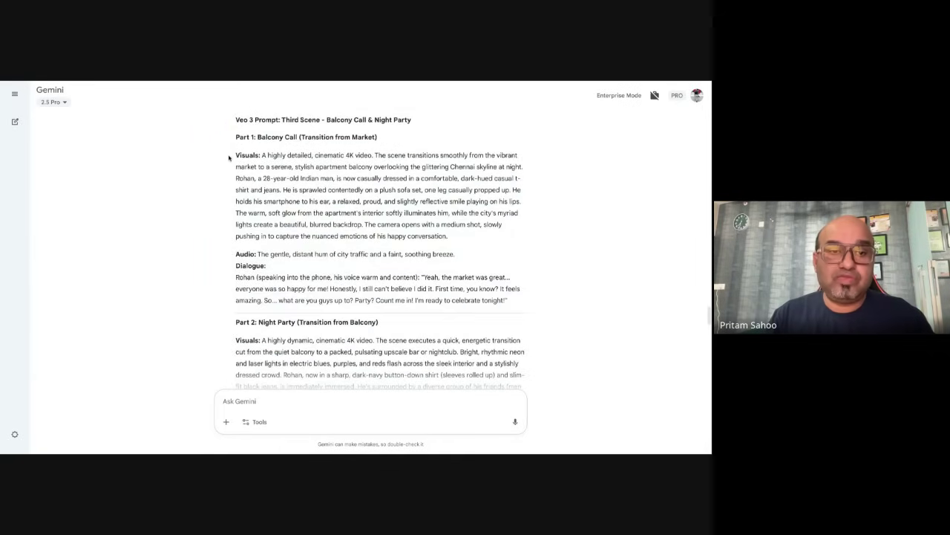
{"action": "left_click_drag", "start_coordinate": [230, 157], "coordinate": [403, 300]}
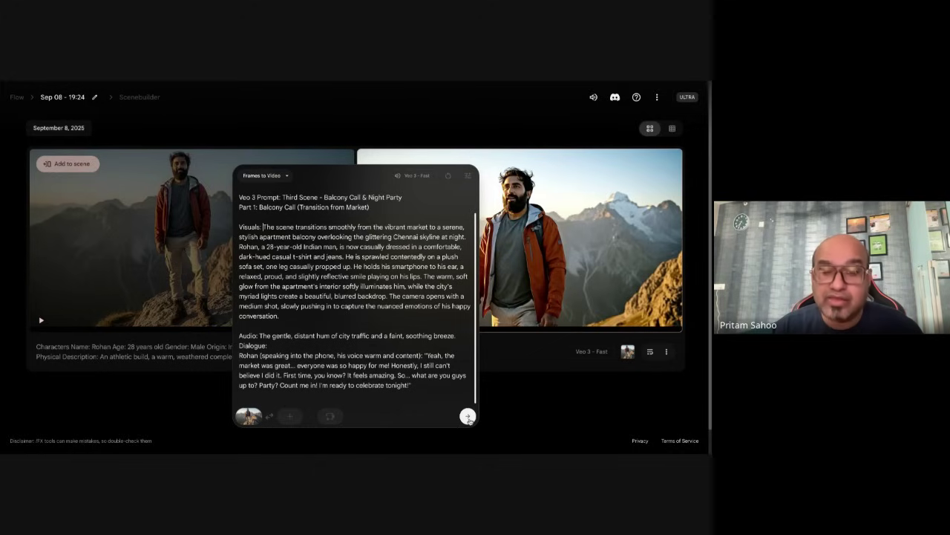
Generate two clips from the pasted Chennai street-market prompt
{"action": "left_click", "coordinate": [468, 417]}
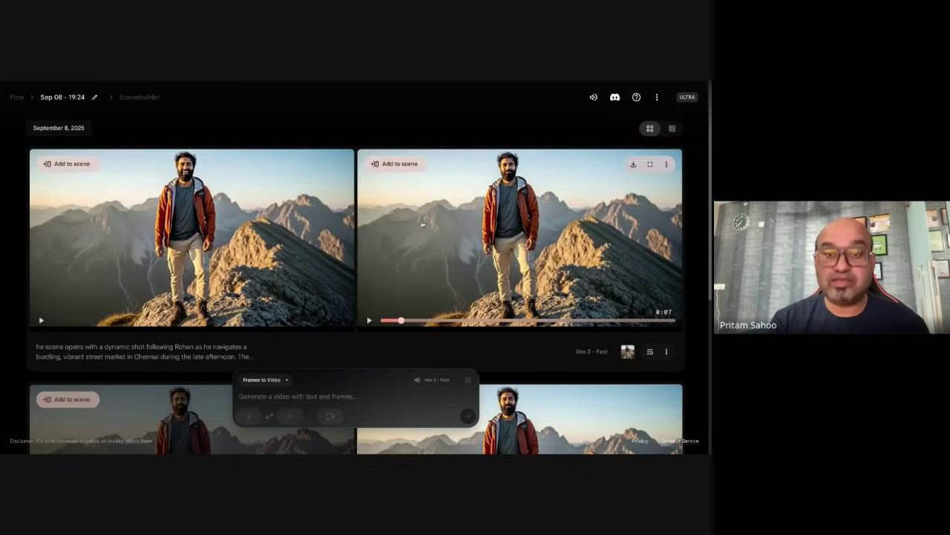
Add the right-hand market clip to Scenebuilder and play the 16-second scene from 0:00
{"action": "left_click", "coordinate": [401, 164]}
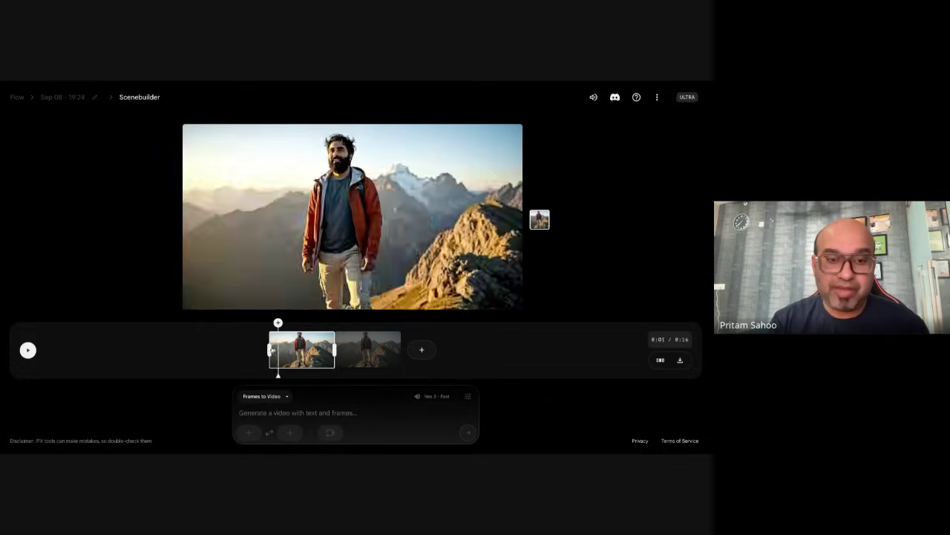
{"action": "left_click", "coordinate": [265, 349]}
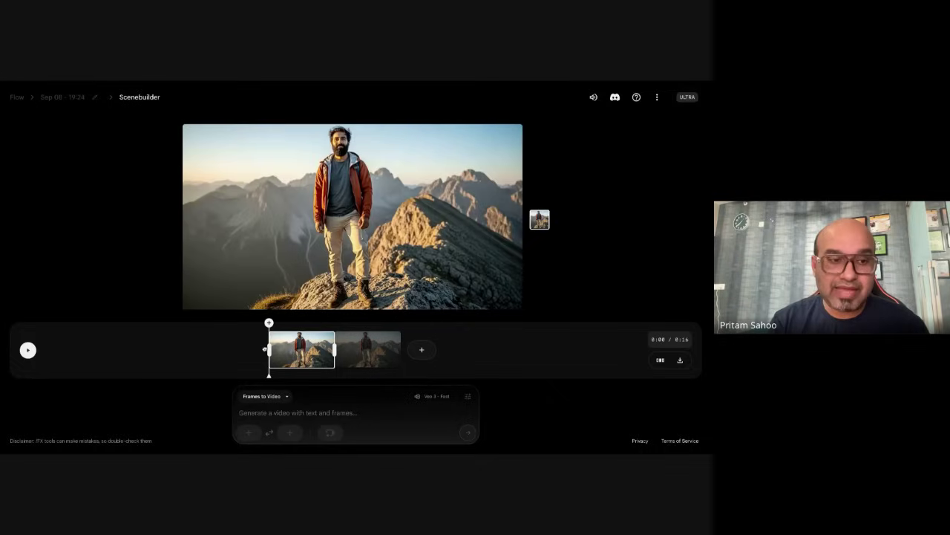
{"action": "left_click", "coordinate": [27, 350]}
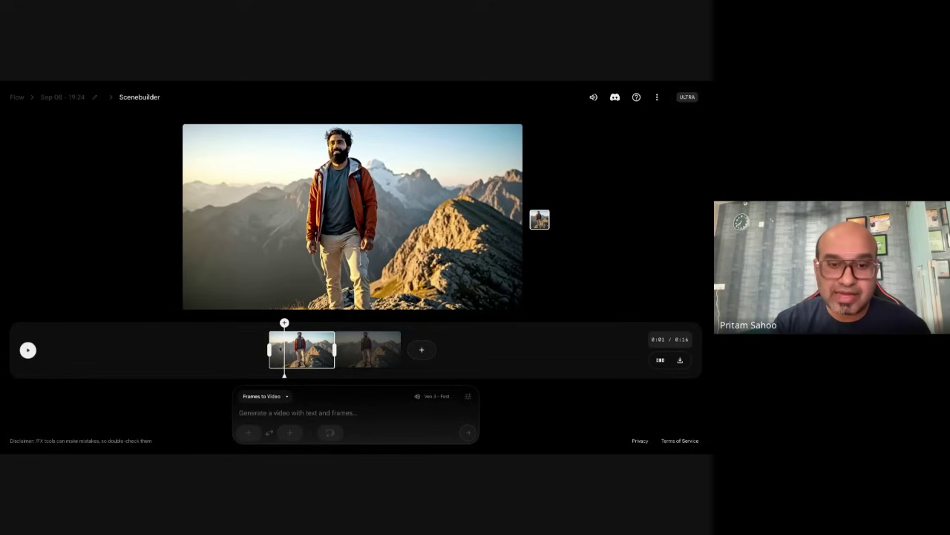
Scrub into the market clip and add an Extend shot slot after it
{"action": "left_click_drag", "start_coordinate": [285, 347], "coordinate": [368, 351]}
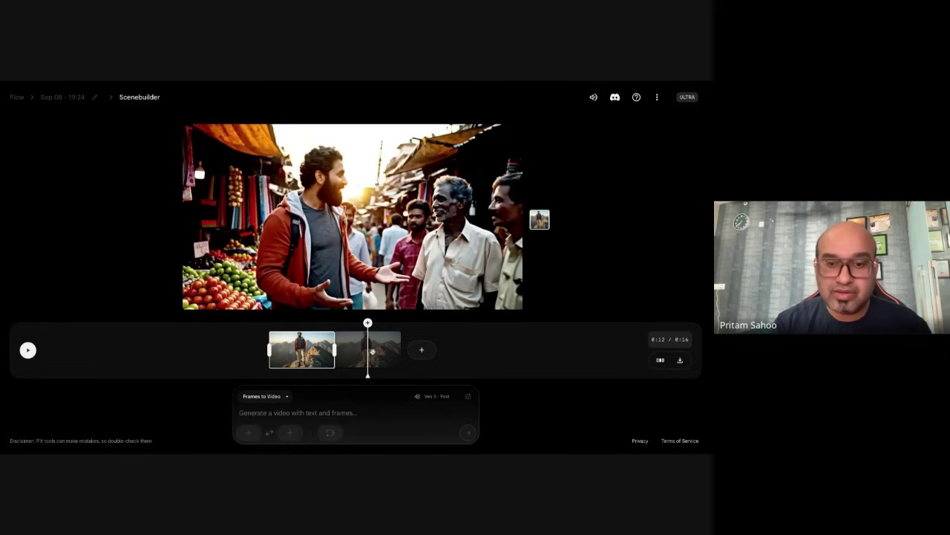
{"action": "left_click", "coordinate": [424, 354]}
{"action": "left_click", "coordinate": [407, 325]}
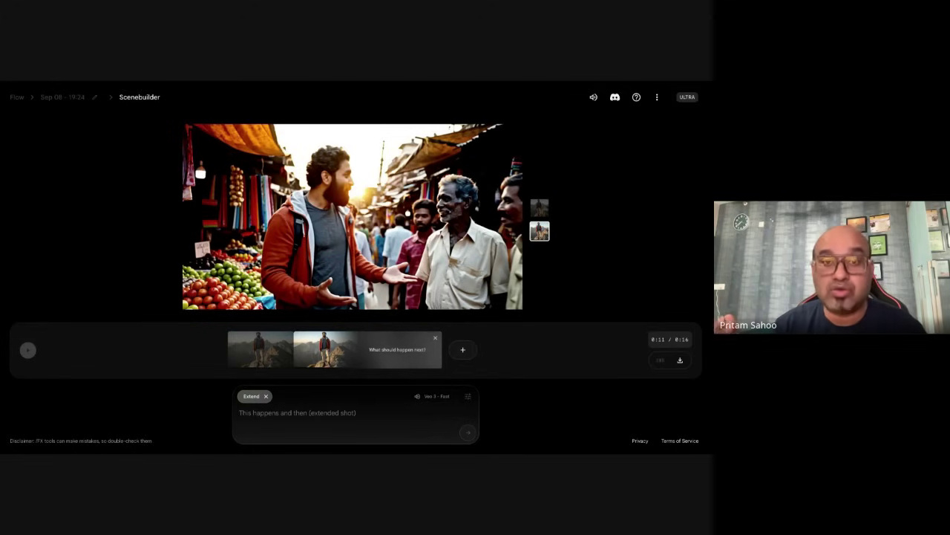
Send Gemini the request for a third-scene Veo 3 prompt: Rohan's balcony call, then a bar party
{"action": "key", "text": "alt+Tab"}
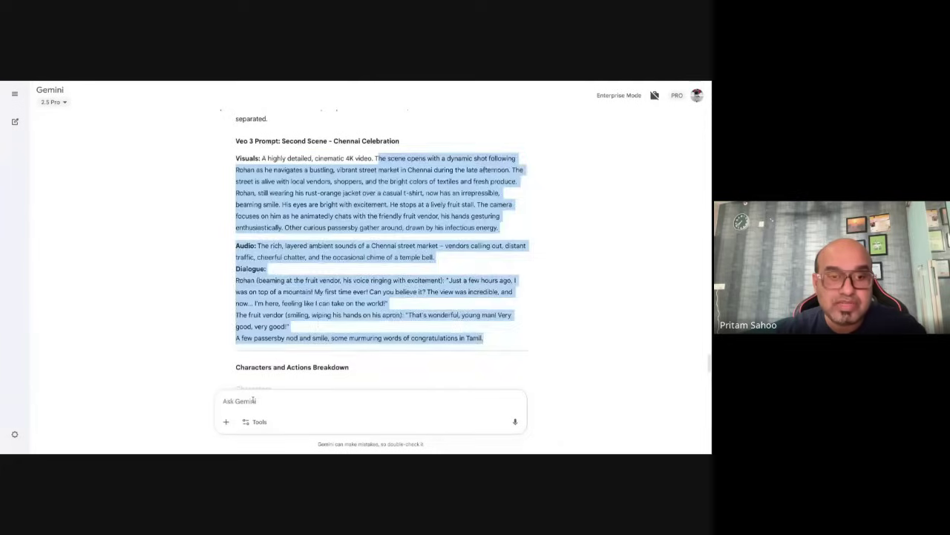
{"action": "type", "text": "Please give me Veo 3  prompt for third scene of the same person rohan. Fater sharijng the news withn local people in the market. Rohan is relaxing on sofa set in the balcony of his apartment and talking on phone to his friends and later moving to night party in bar. Please sepearte characters and actions for veo 3 prompt"}
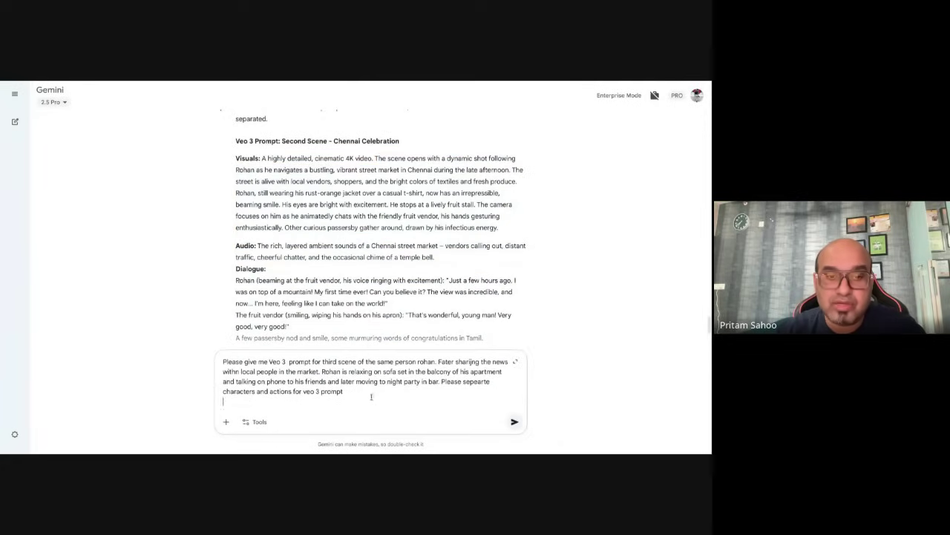
{"action": "key", "text": "Return"}
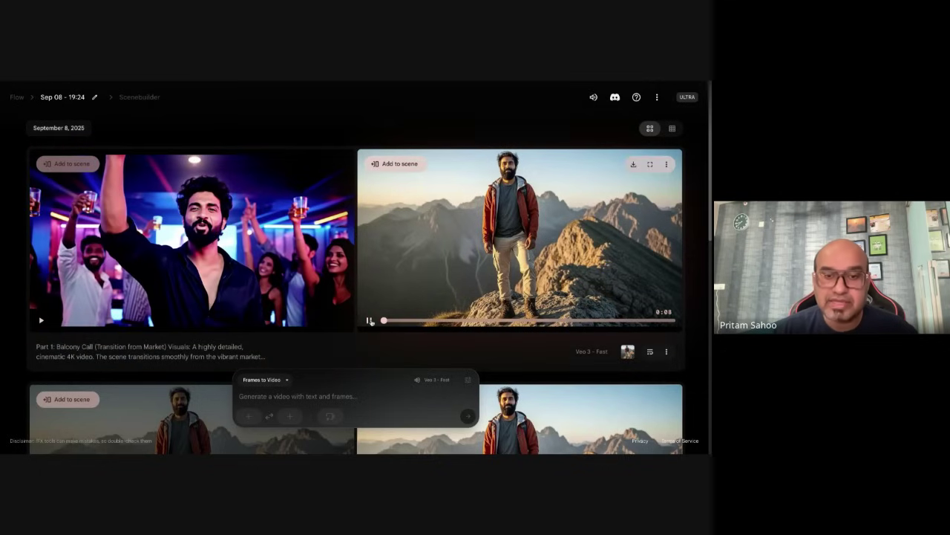
Preview the second clip and add Rohan's night-city balcony phone call to the scene
{"action": "left_click", "coordinate": [369, 321]}
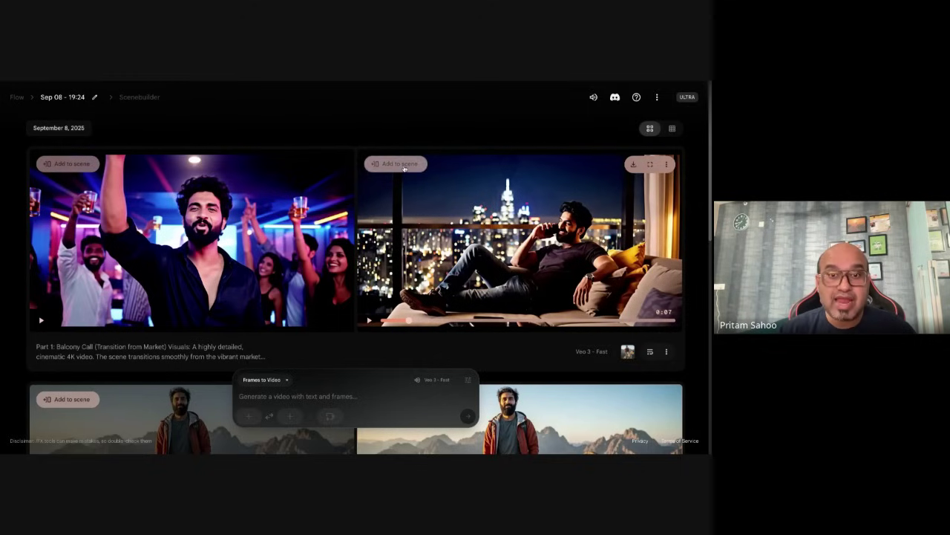
{"action": "left_click", "coordinate": [398, 164]}
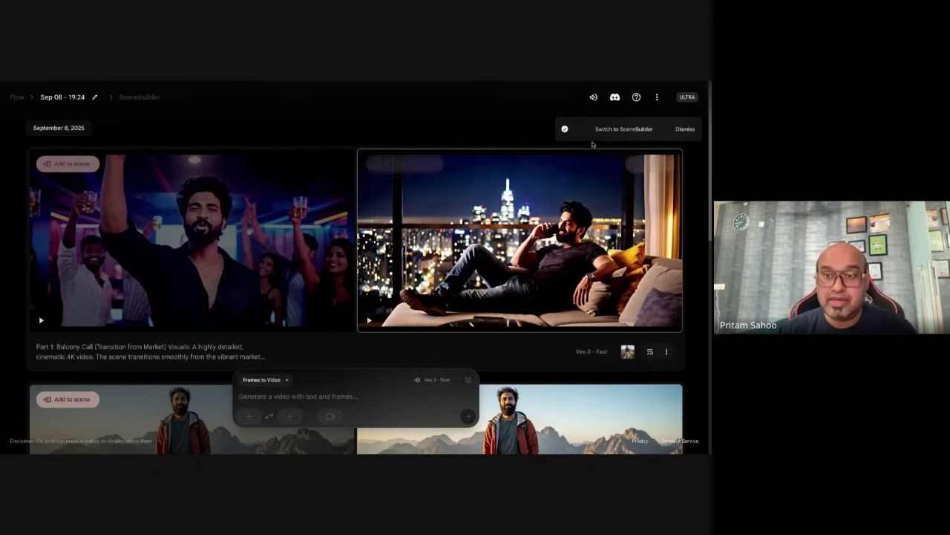
Play the three-clip 0:24 film in Scenebuilder from 0:00, starting with the mountain shot
{"action": "left_click", "coordinate": [606, 129]}
{"action": "left_click_drag", "start_coordinate": [247, 344], "coordinate": [232, 346]}
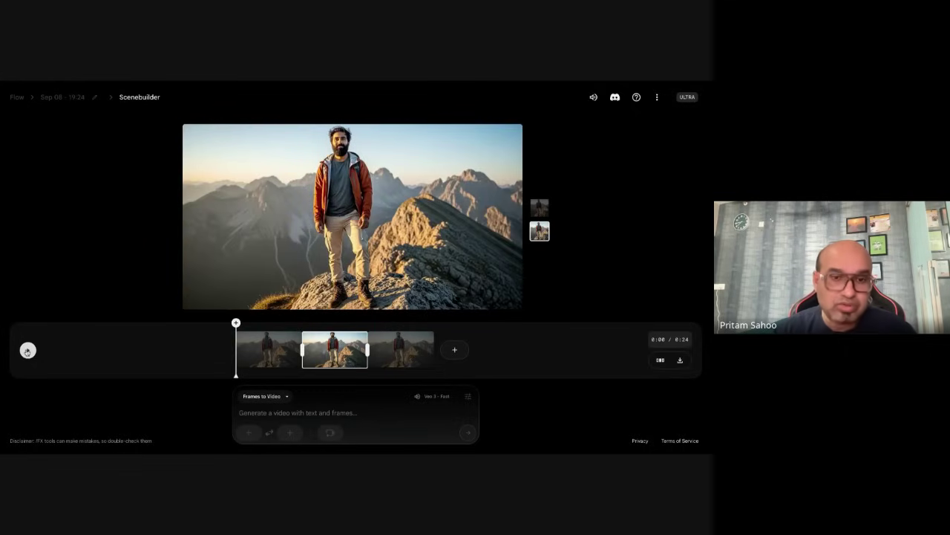
{"action": "left_click", "coordinate": [27, 351]}
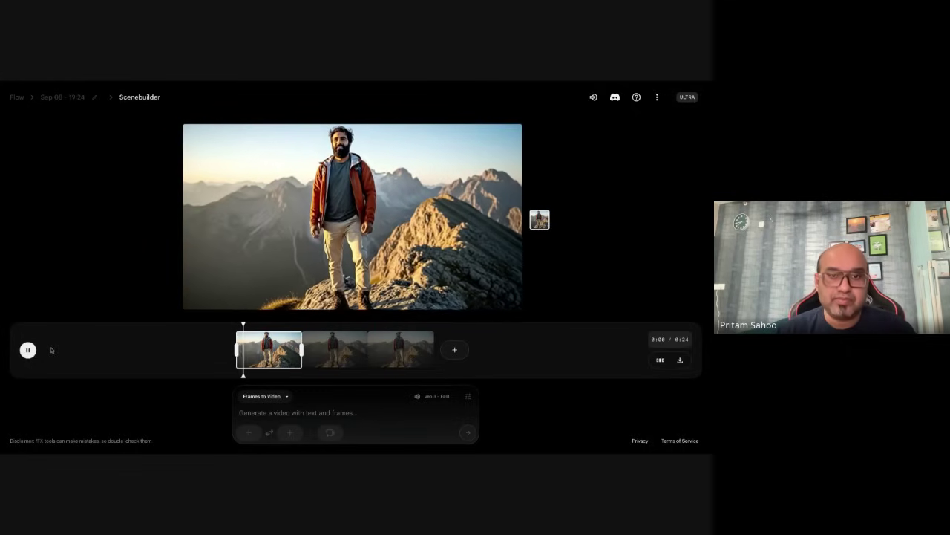